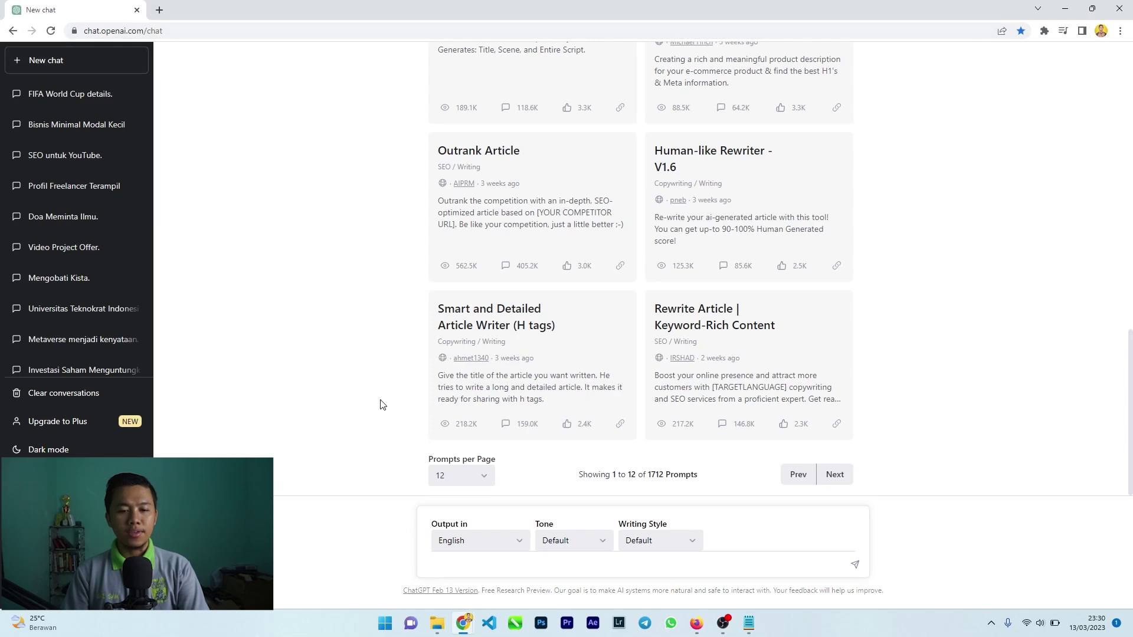
Set the output language for the prompts to Bahasa Indonesia
left_click(462, 565)
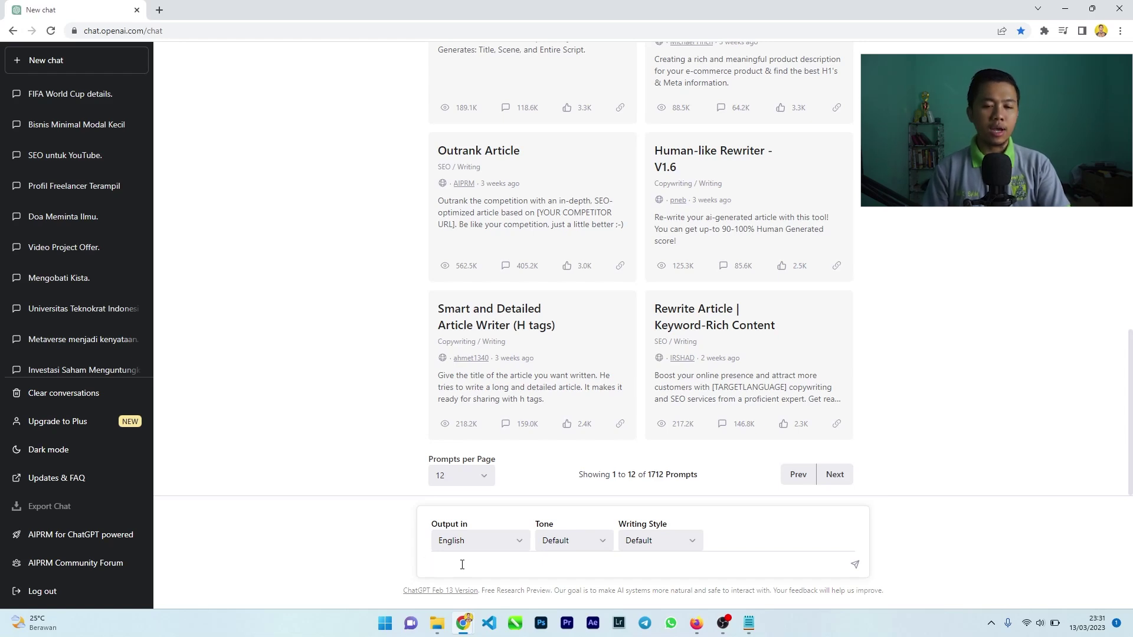
left_click(462, 564)
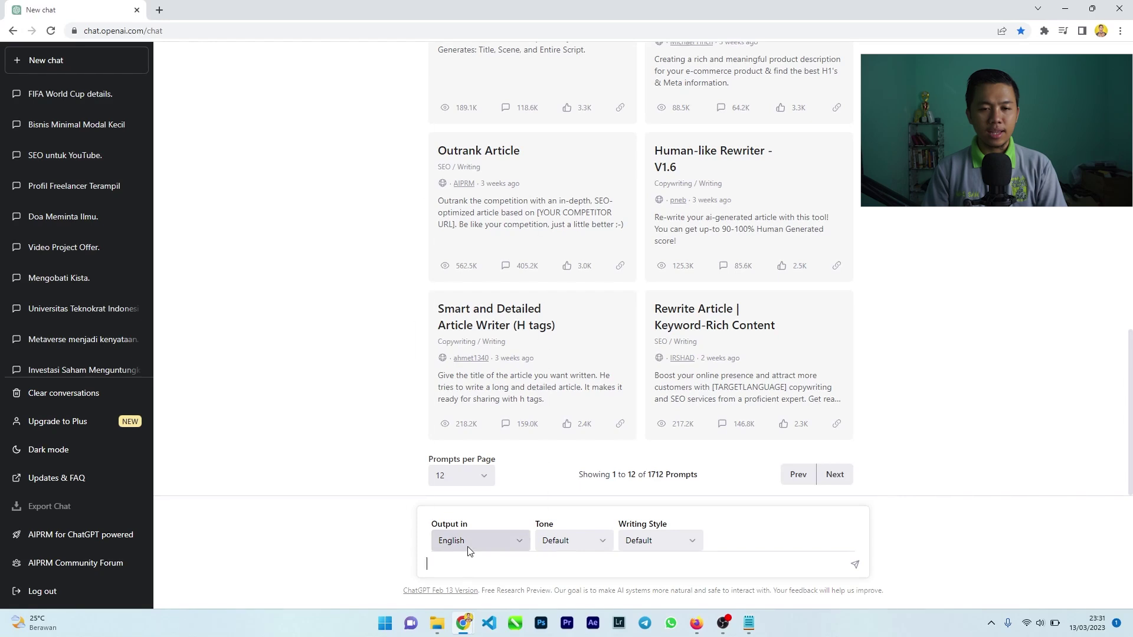
left_click(467, 547)
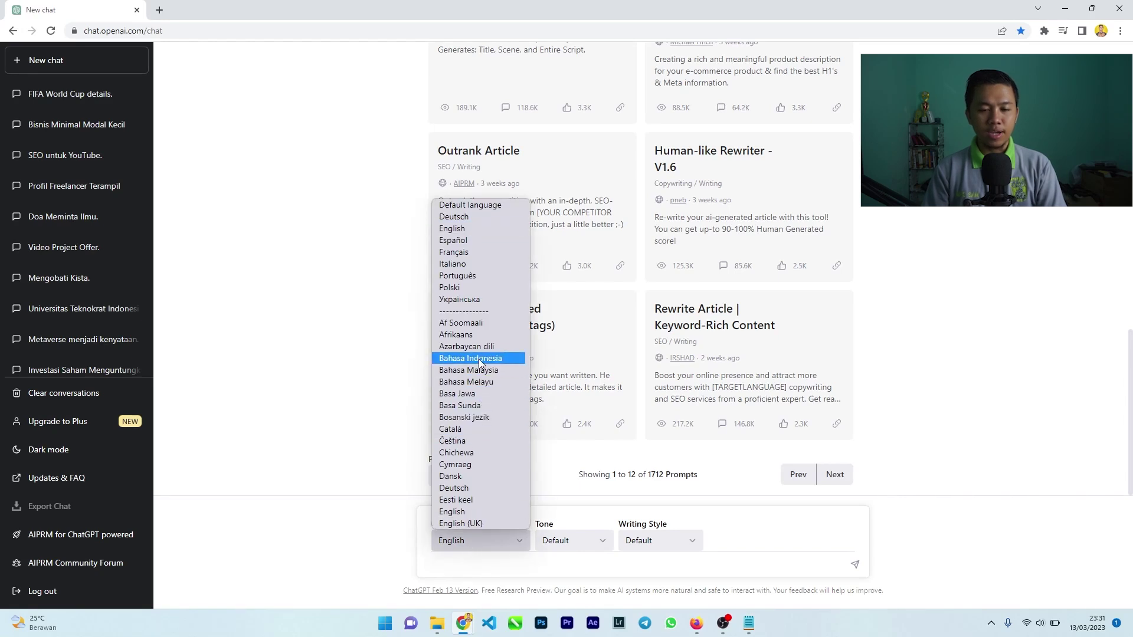
left_click(470, 358)
Send the prompt "siapa kamu, dalam bahasa indonesia" in the new chat
left_click(456, 568)
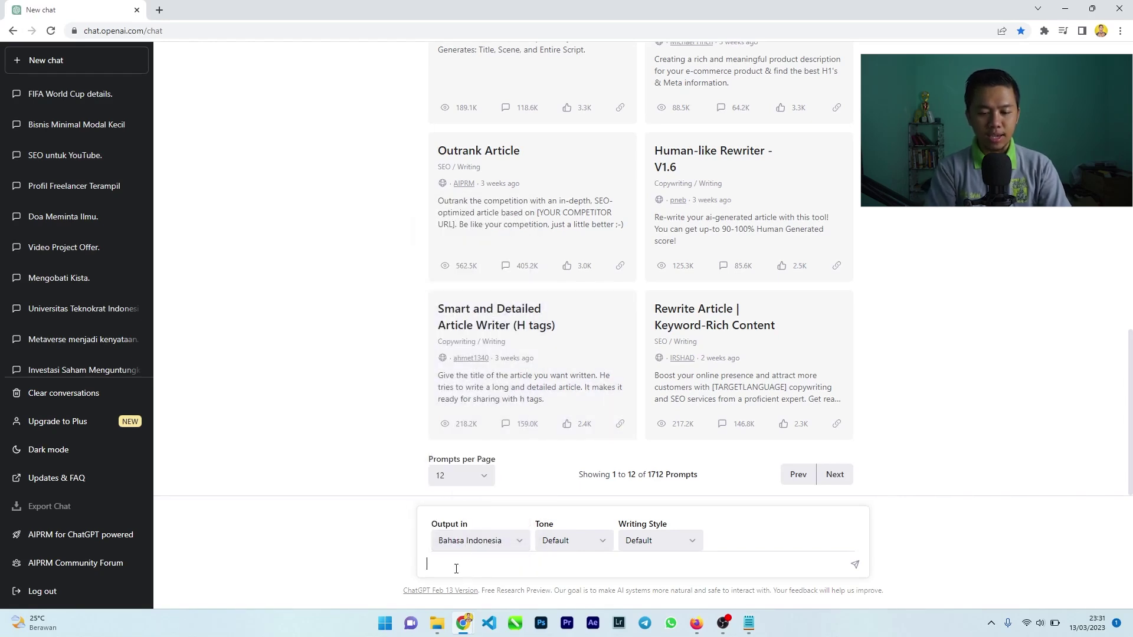
type("sia")
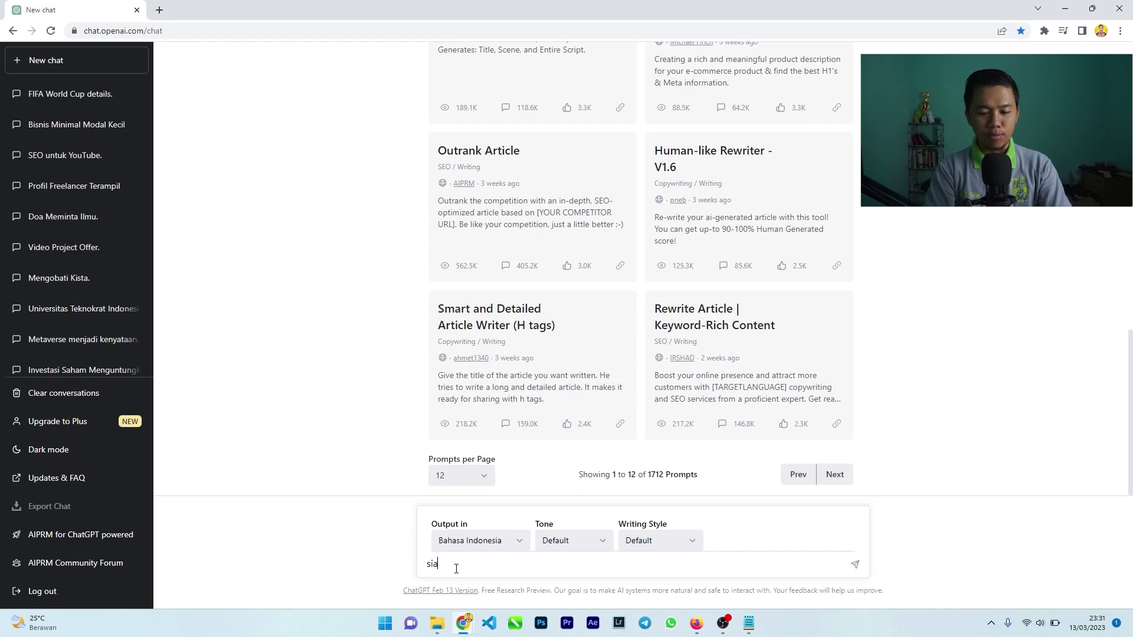
type("pa kamu, d")
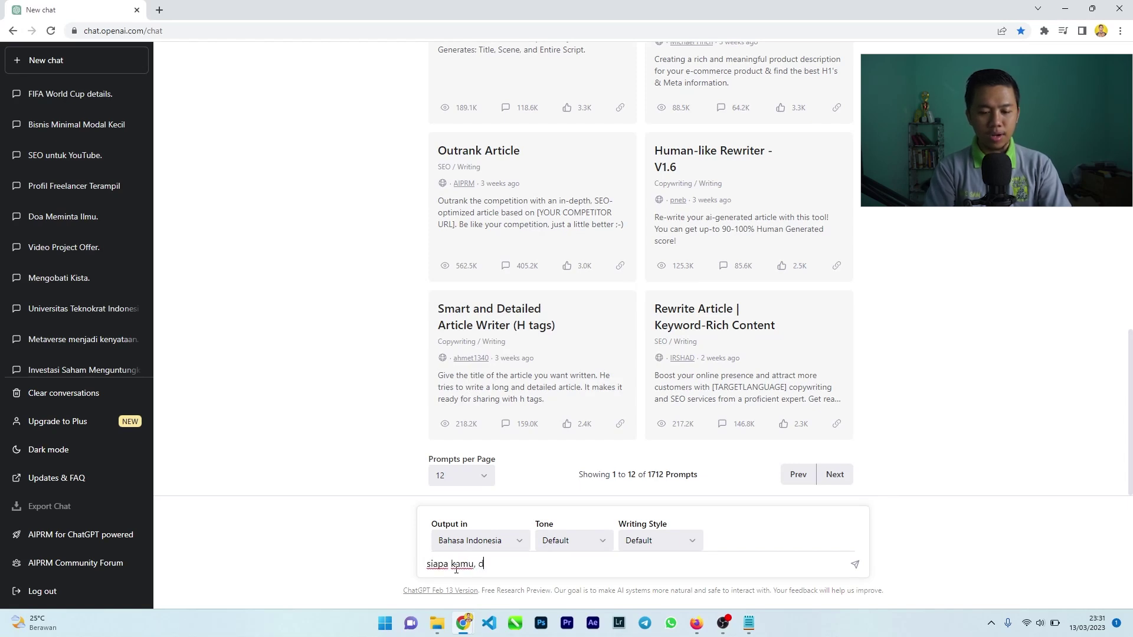
type("alam bahasa indonesia")
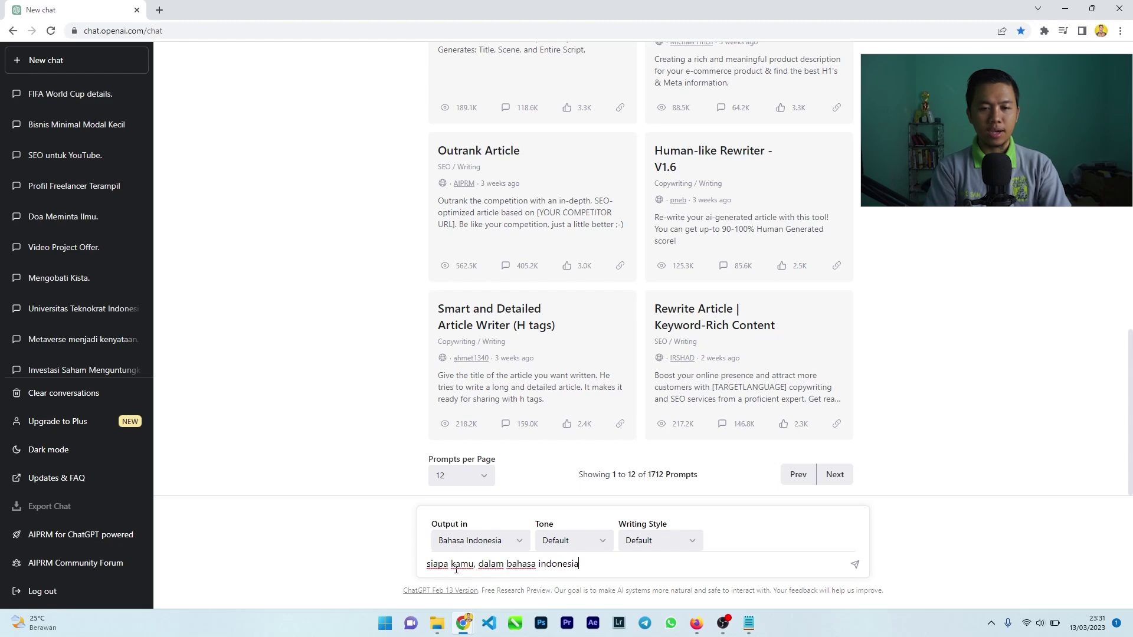
key("Return")
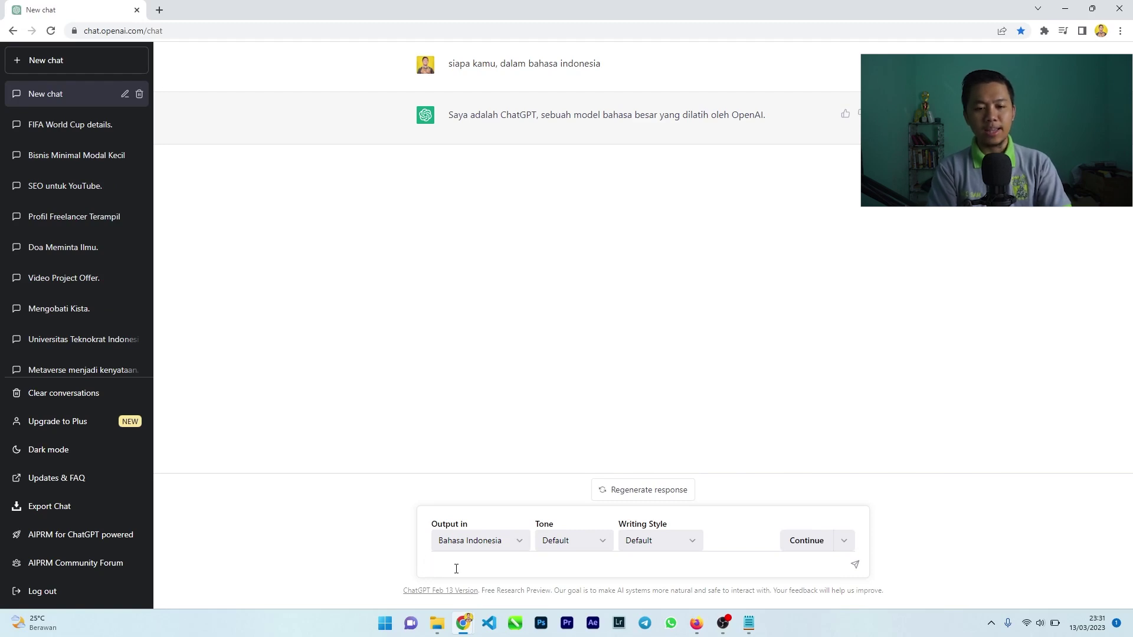
Send the follow-up question "apa itu openai" in the same chat
type("pa")
key("BackSpace")
key("BackSpace")
type("apa itu")
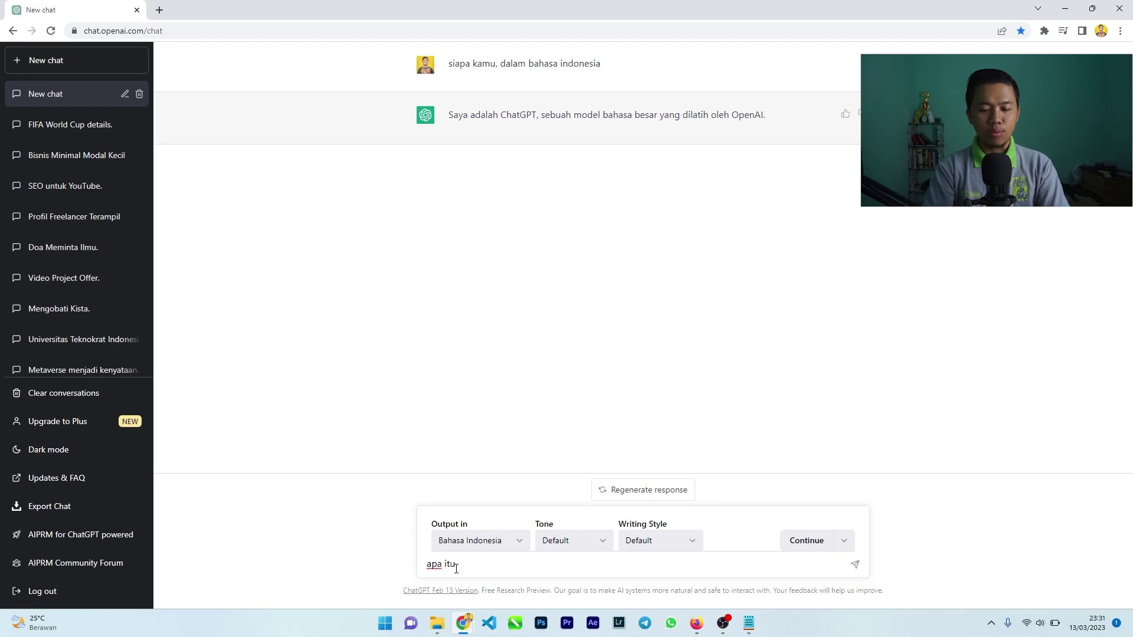
type(" openai")
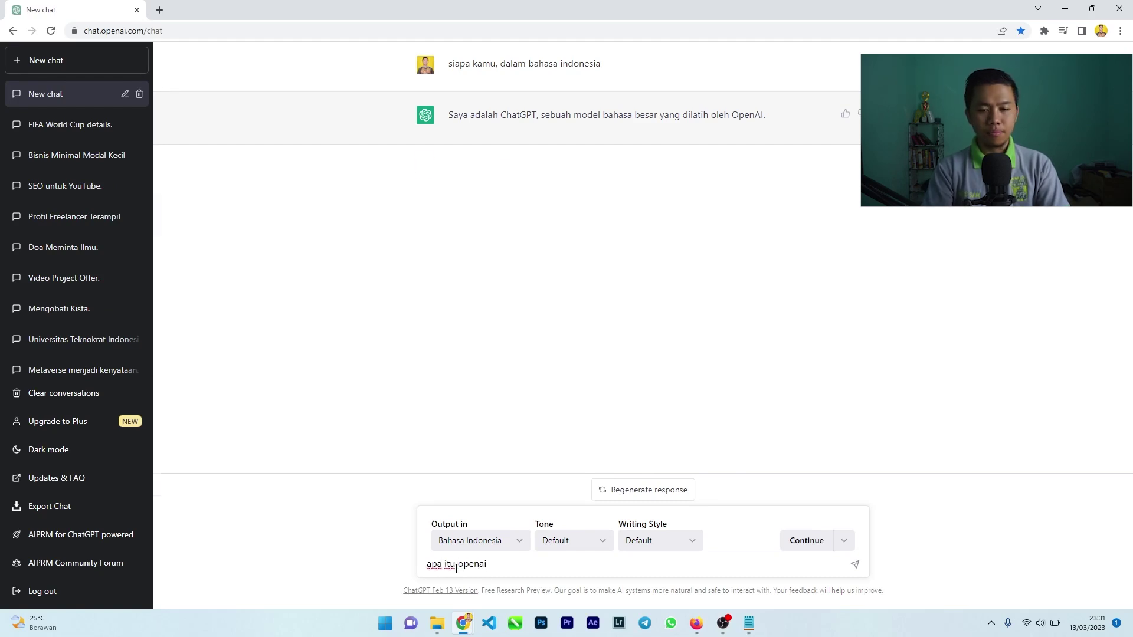
key("Return")
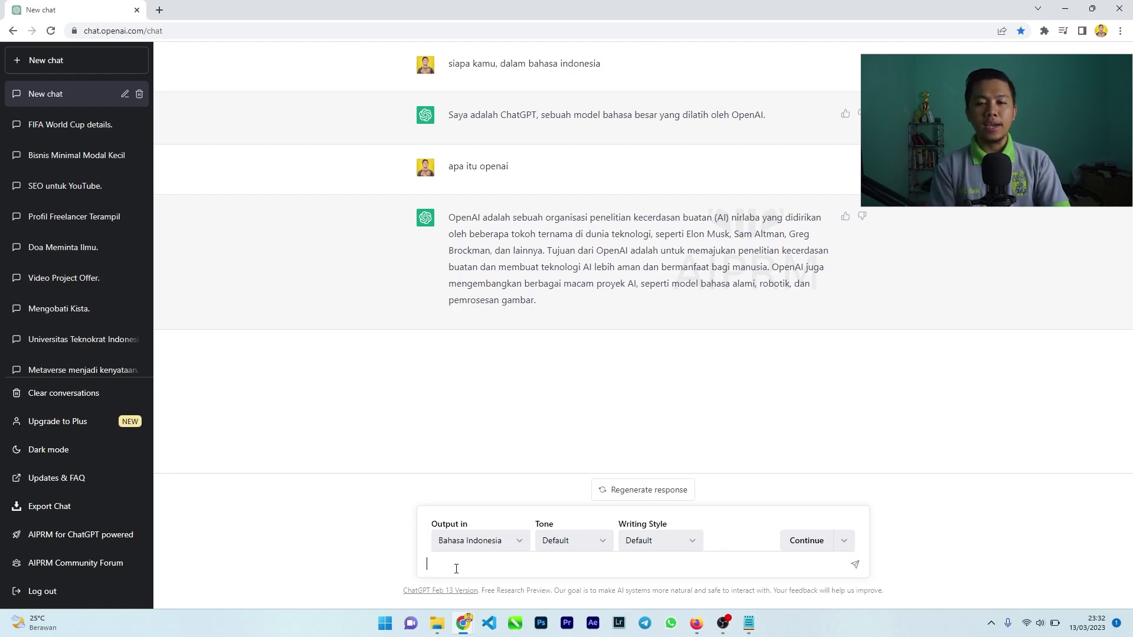
Ask the chat "siapakah presiden indonesia ke 4"
left_click(456, 568)
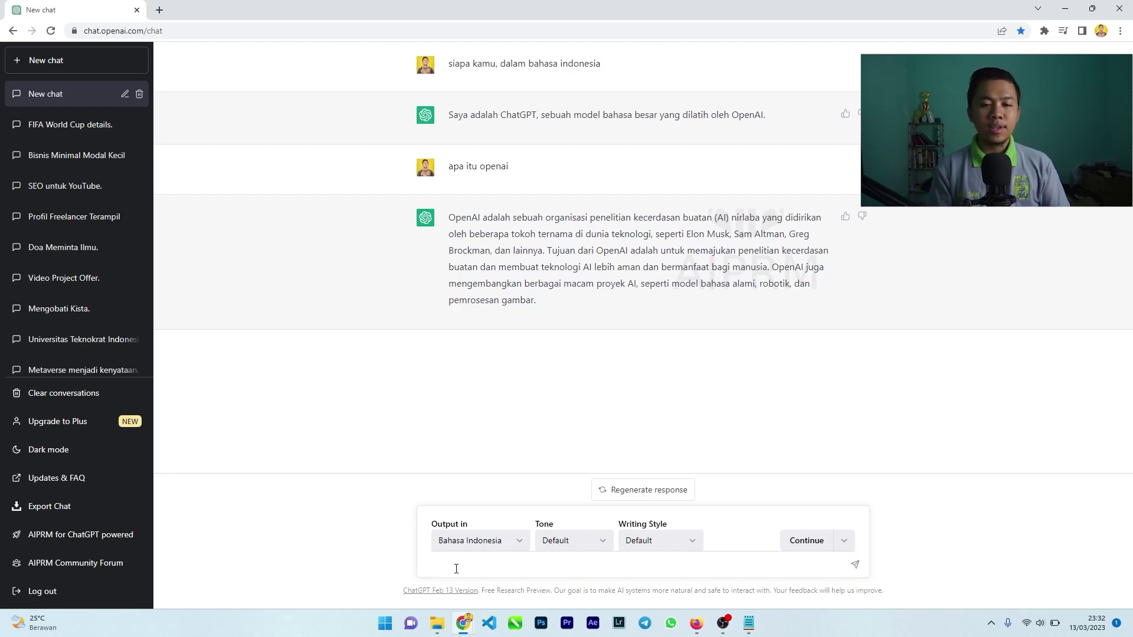
left_click(456, 568)
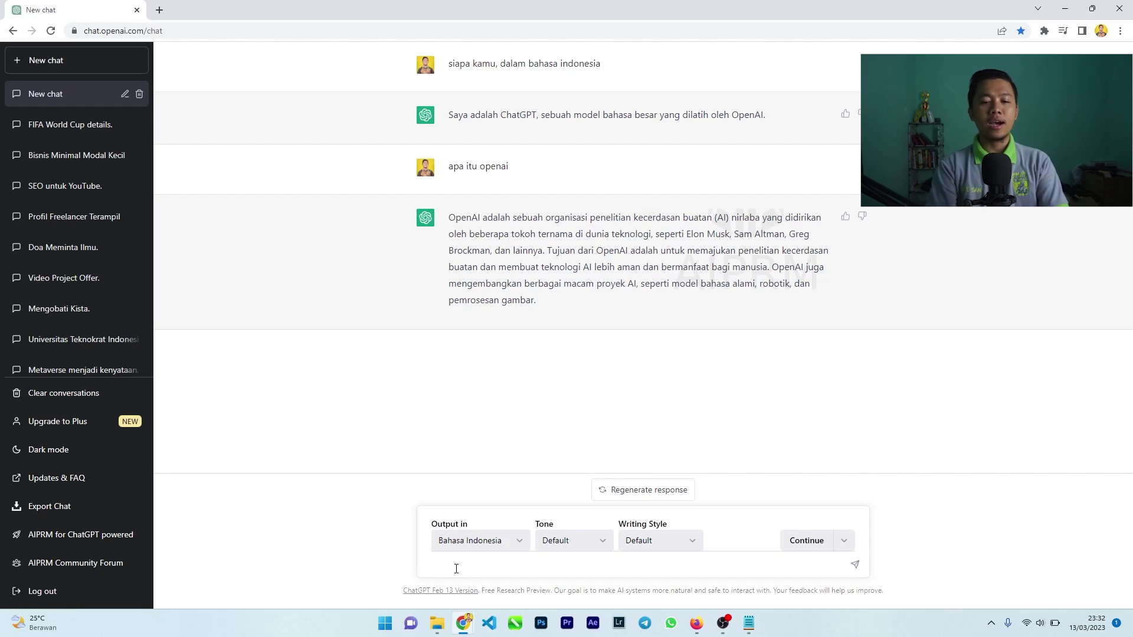
left_click(456, 568)
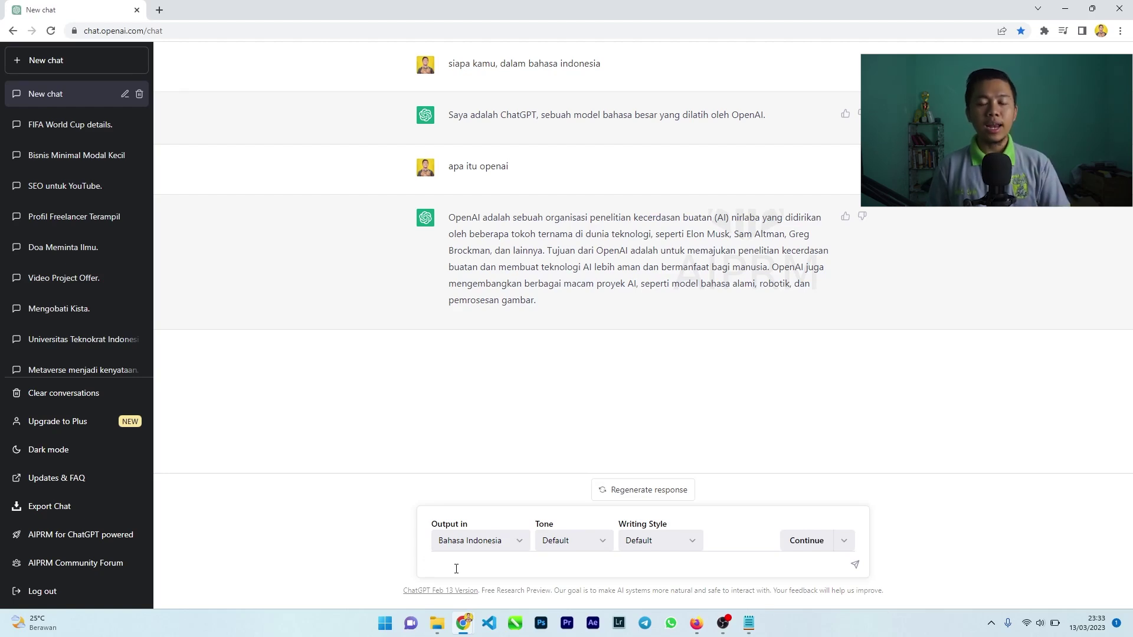
left_click(456, 568)
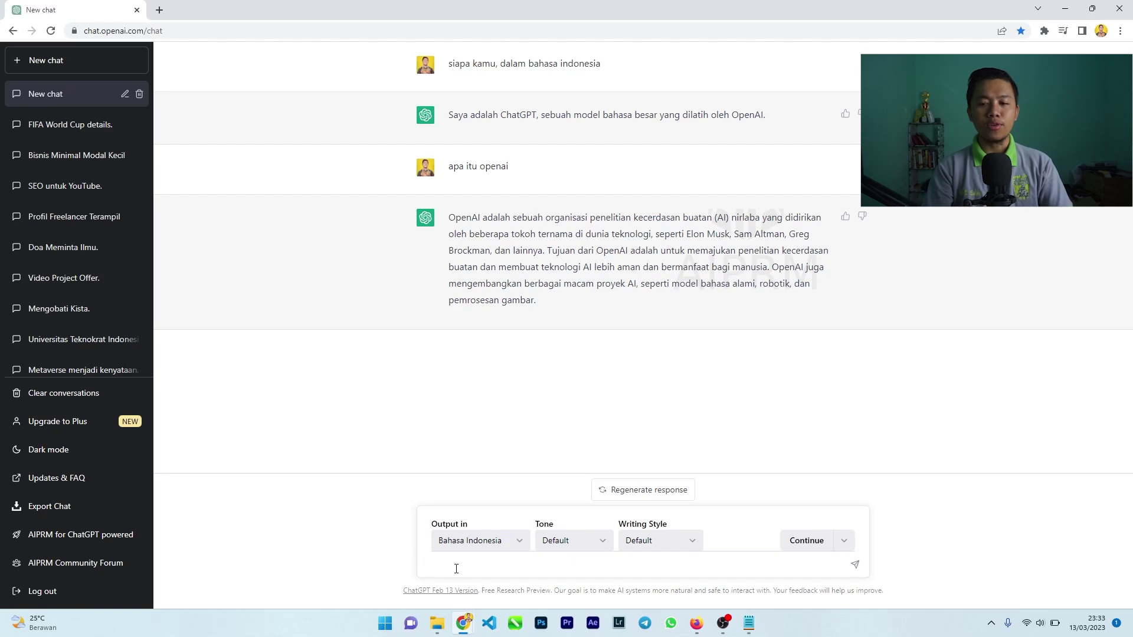
type("siapakah presdi")
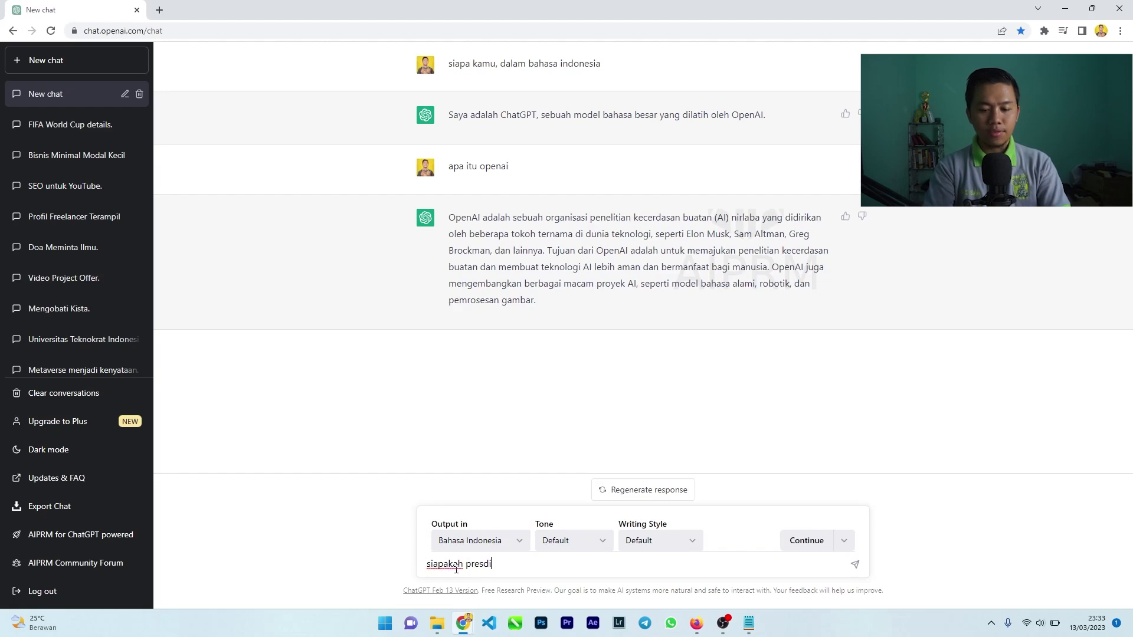
key("BackSpace")
type("iden ")
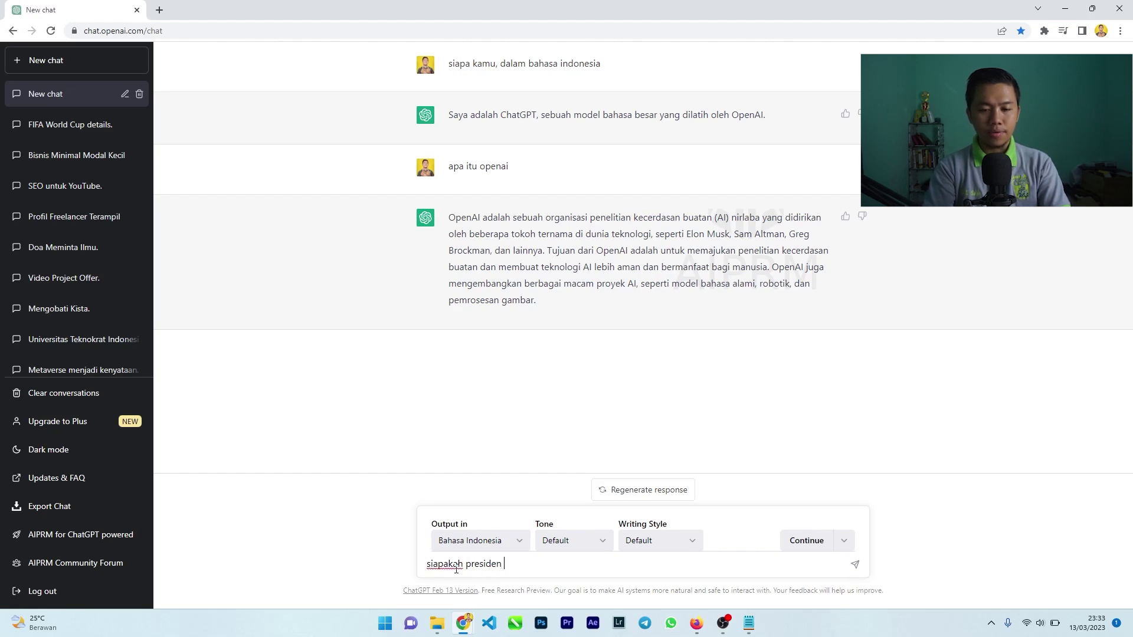
type("indonesia ke 4")
key("Return")
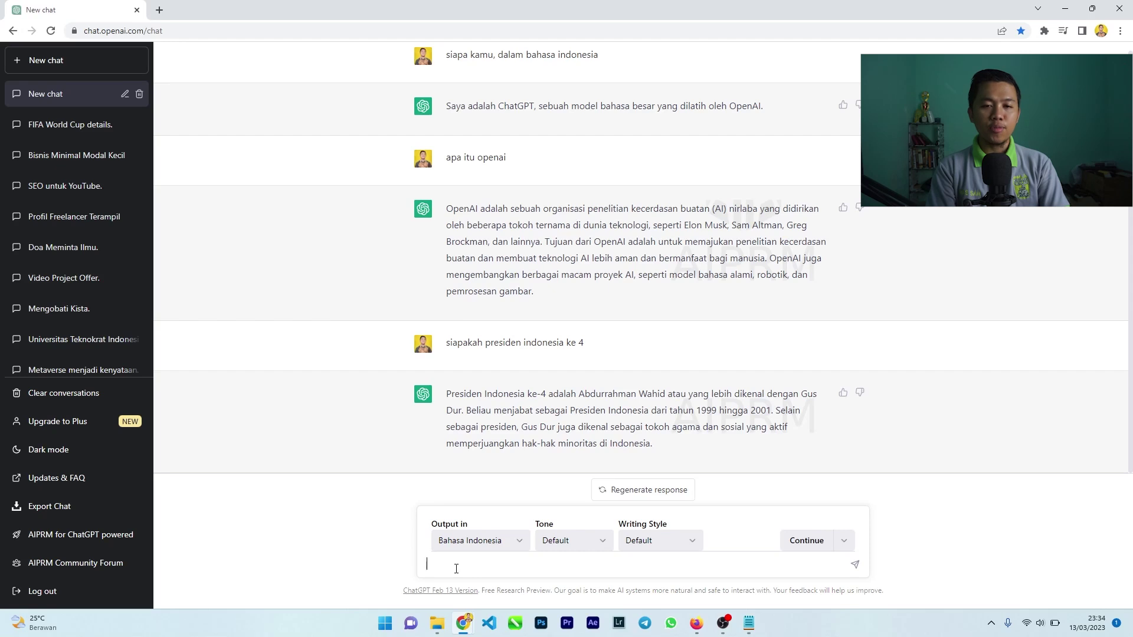
Ask the chat the programming question "array itu apa dalam bahasa pemrograman"
left_click(456, 568)
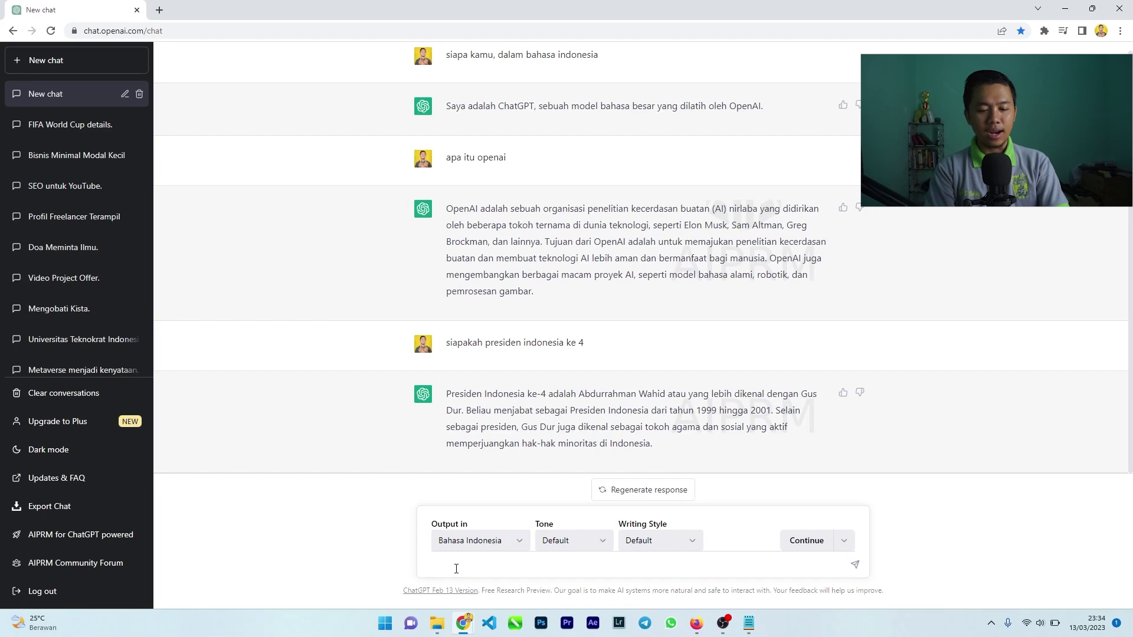
type("arr")
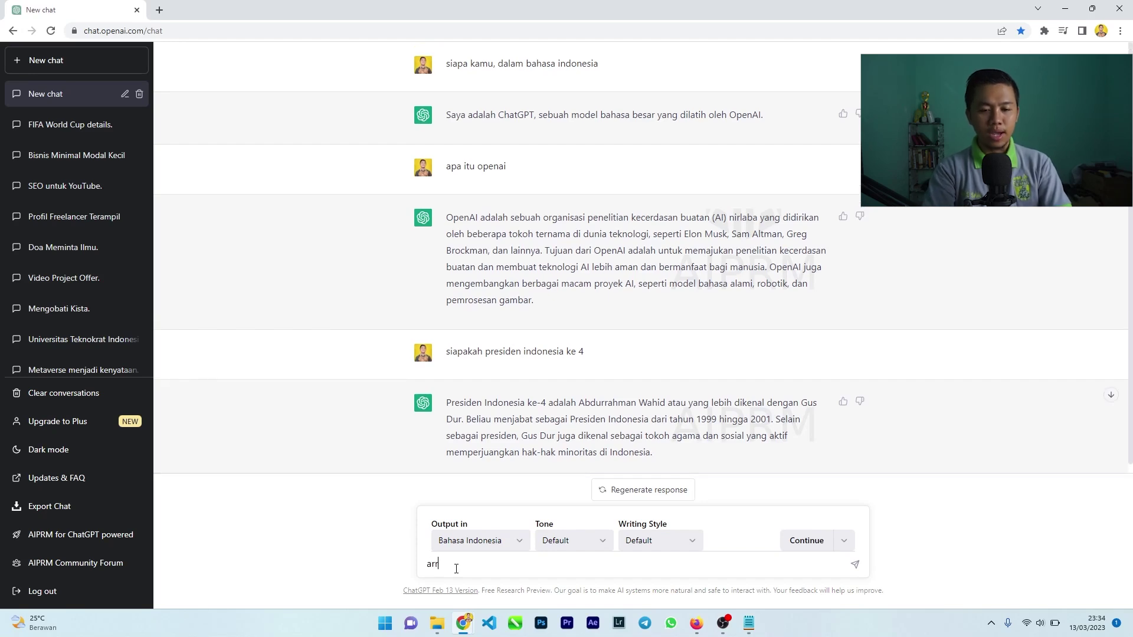
type("ay itu apa dalam bahasa pemrograman")
key("Return")
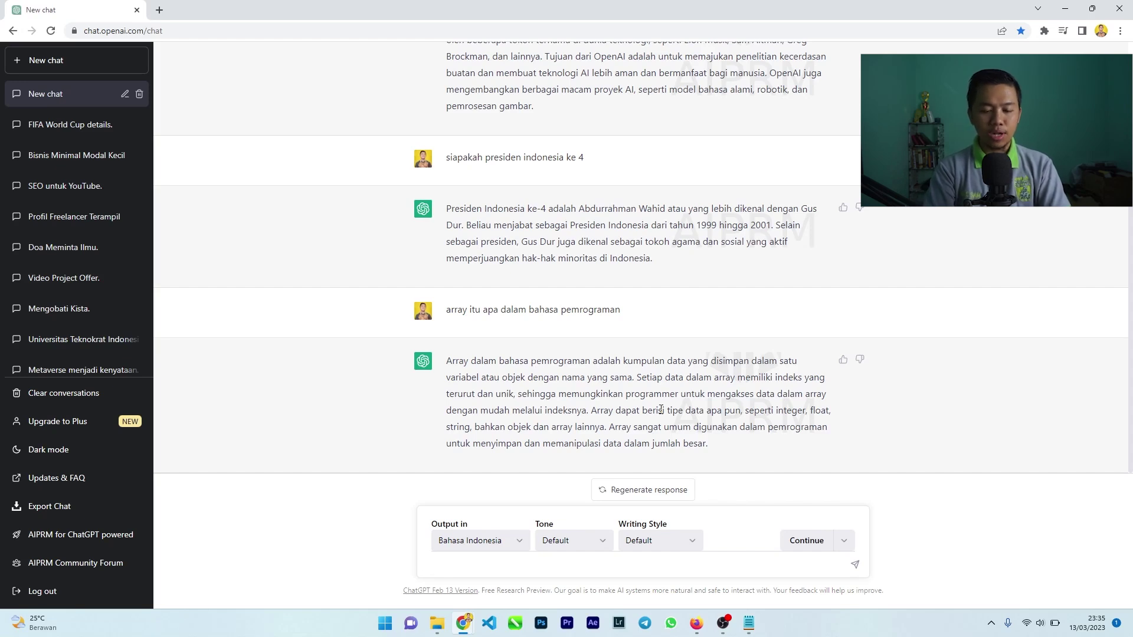
Request an article with the prompt "buatkan saya artikel tentang bahaya mainan anak" and look through the reply
type("buatkan saya art")
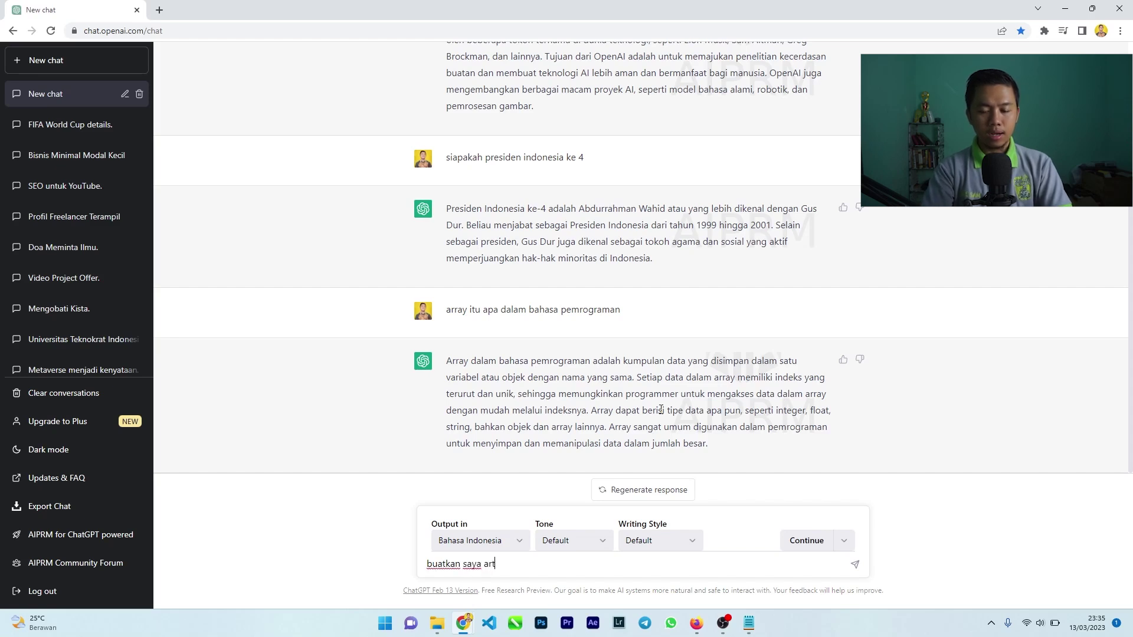
type("ikel tentang mai")
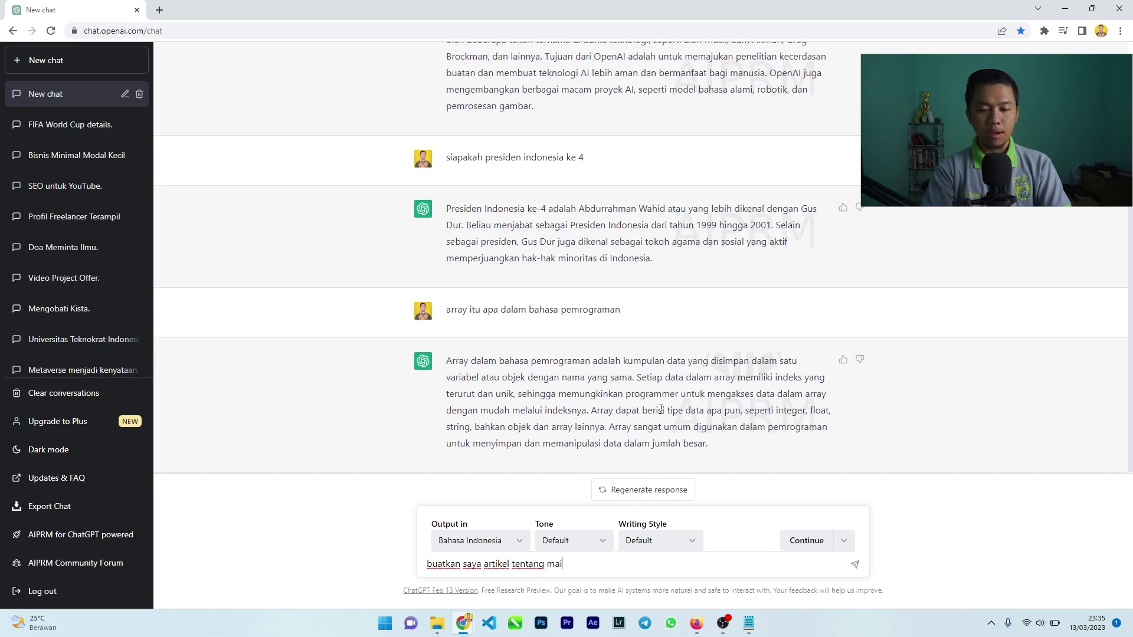
key("BackSpace")
key("BackSpace")
key("BackSpace")
type("bahaya mainan anak")
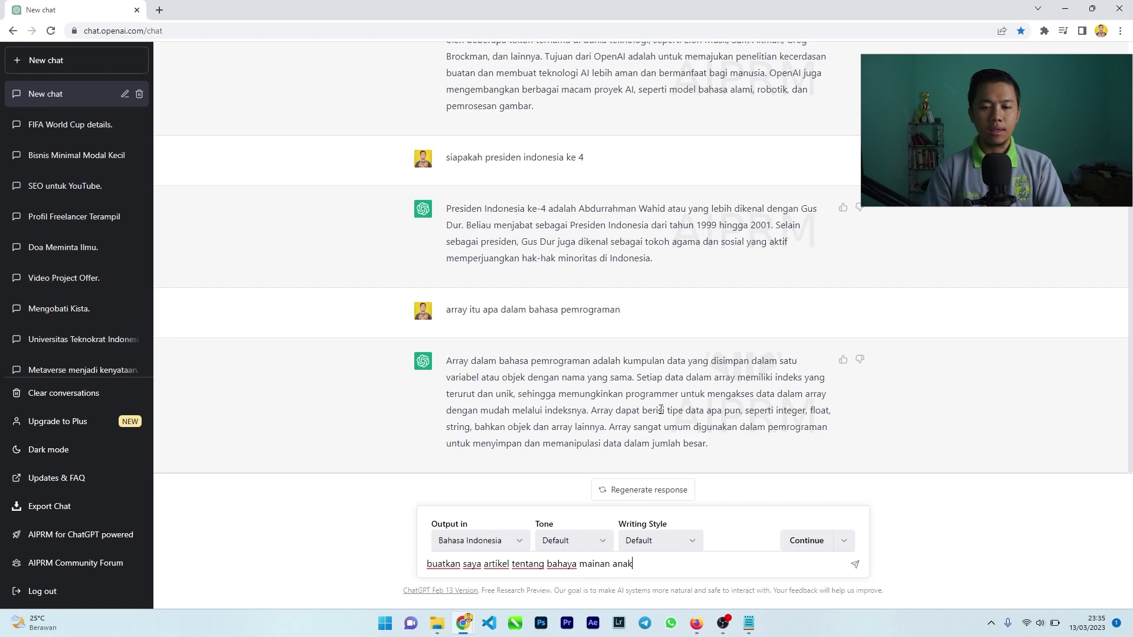
key("Return")
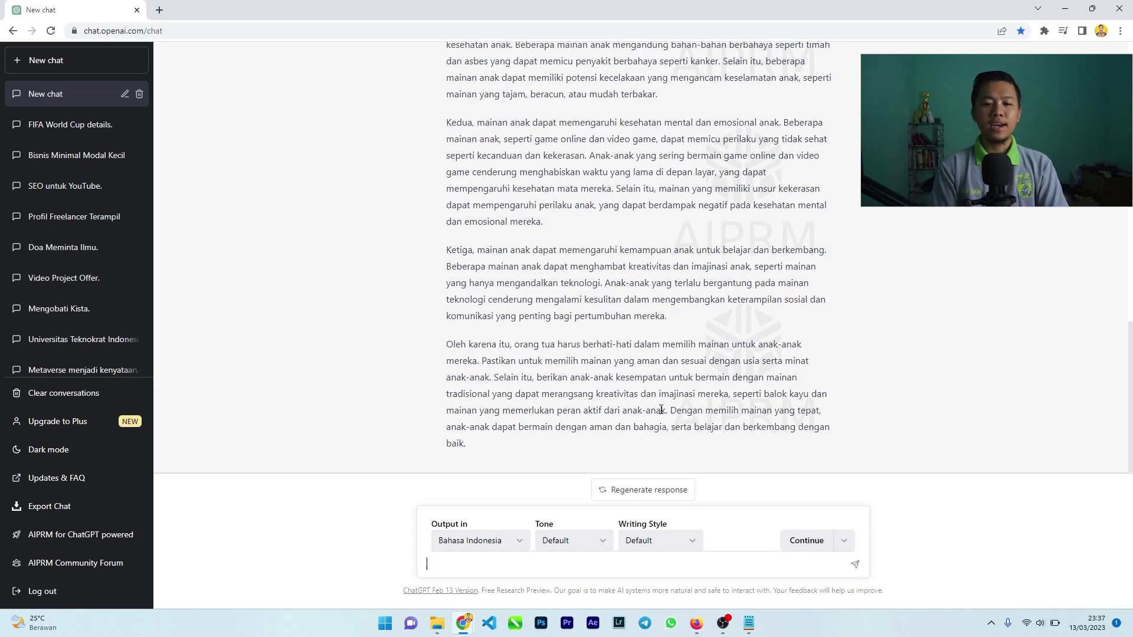
scroll(661, 410, "up", 9)
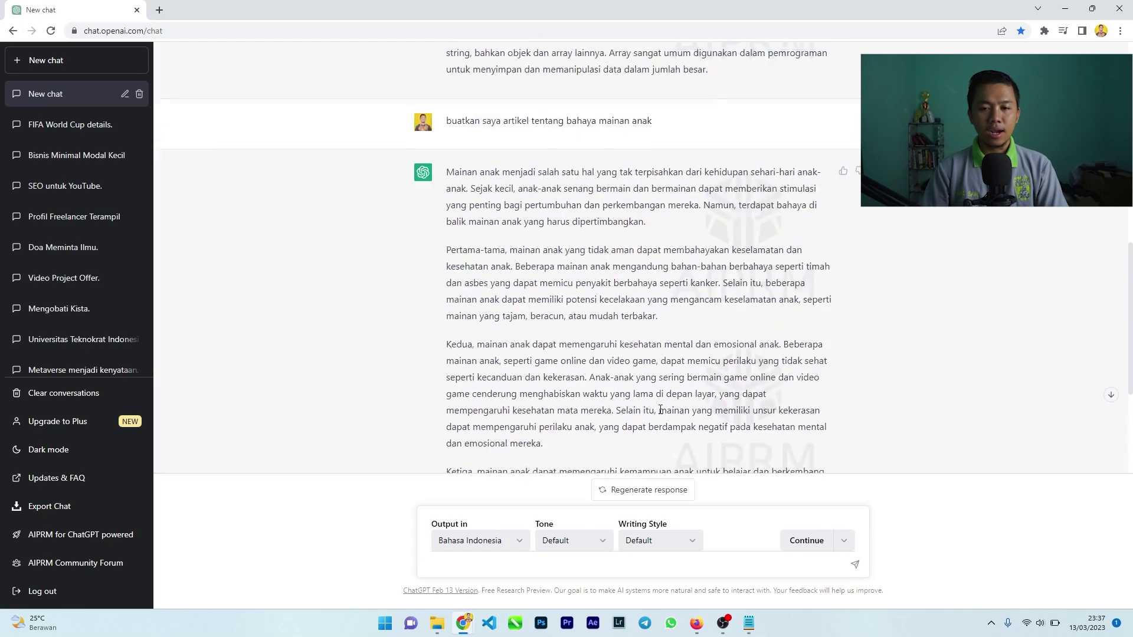
scroll(584, 218, "down", 4)
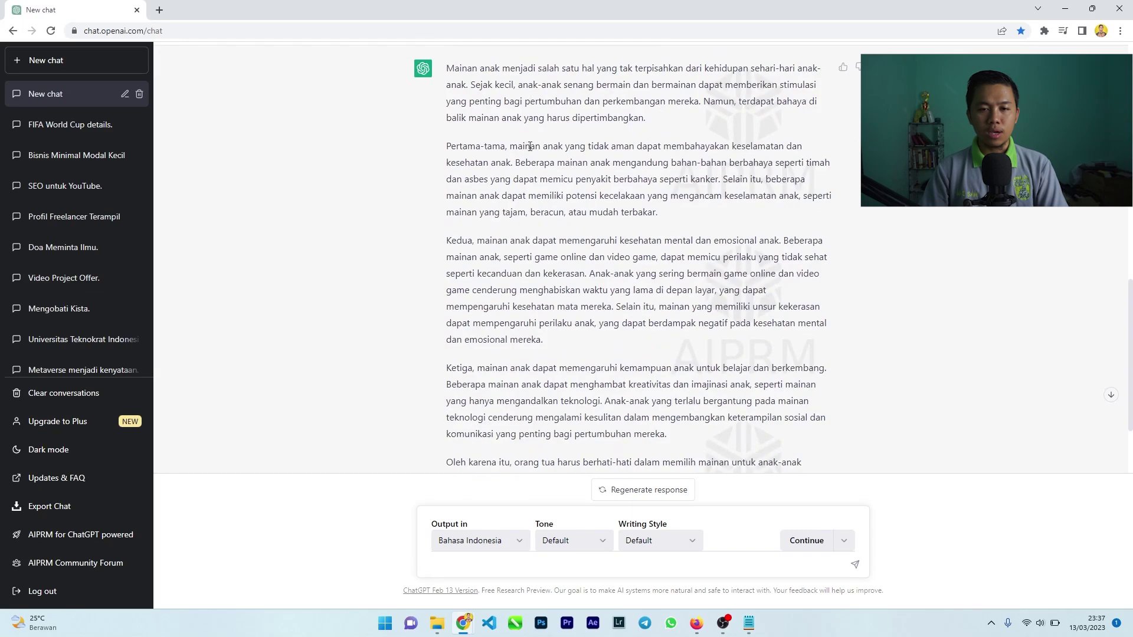
scroll(520, 360, "down", 2)
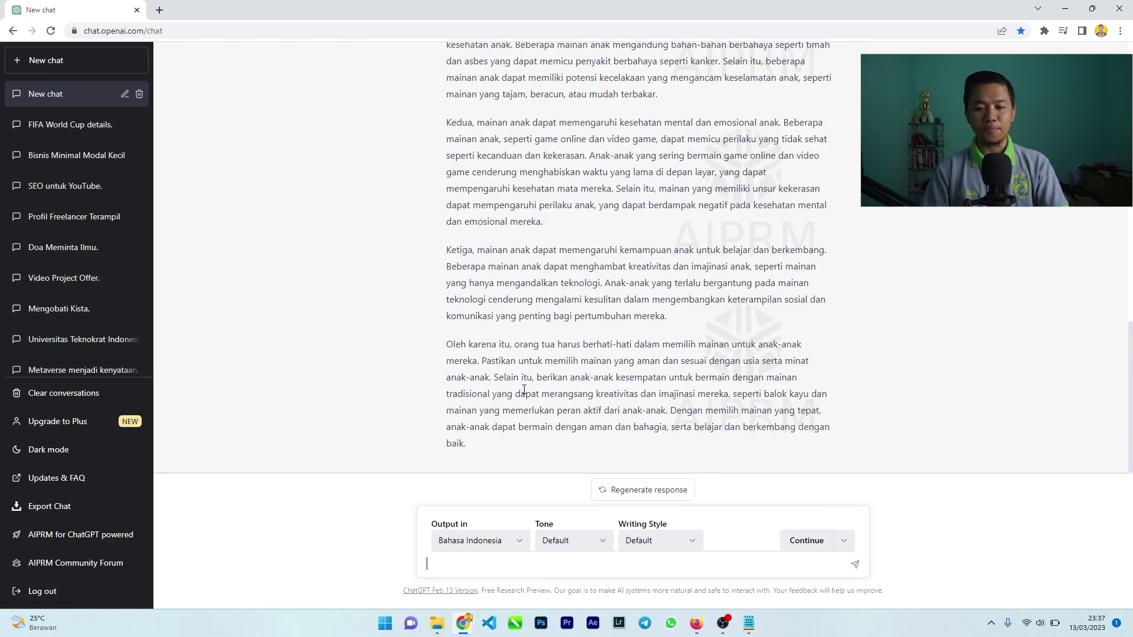
left_click(498, 568)
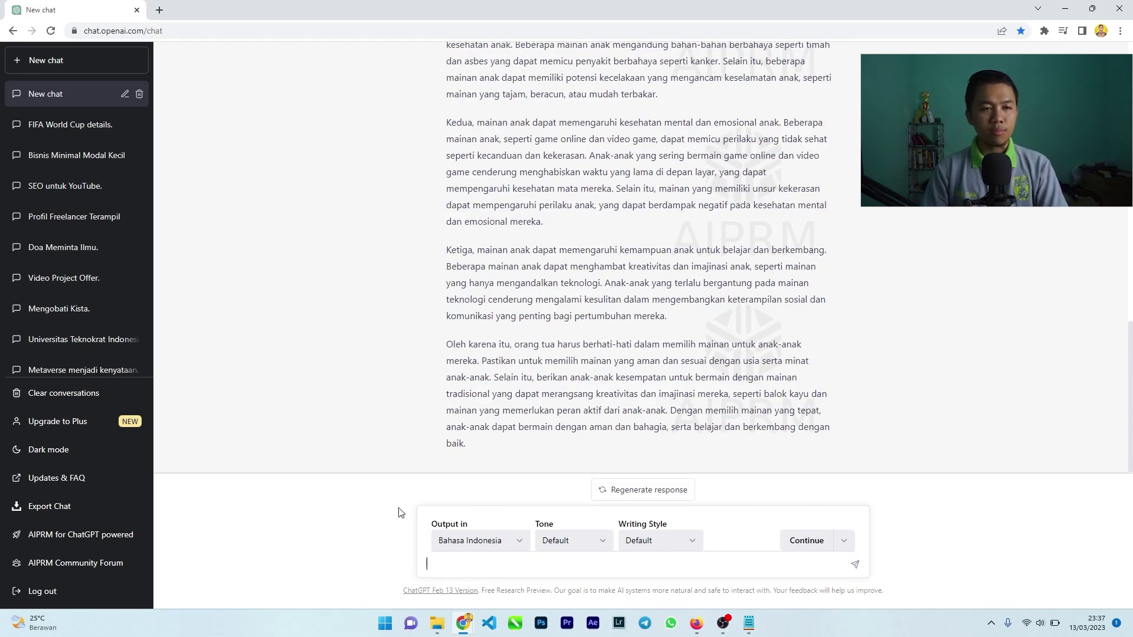
Start a new chat and send the question "cara agar produktif di 2023"
left_click(95, 64)
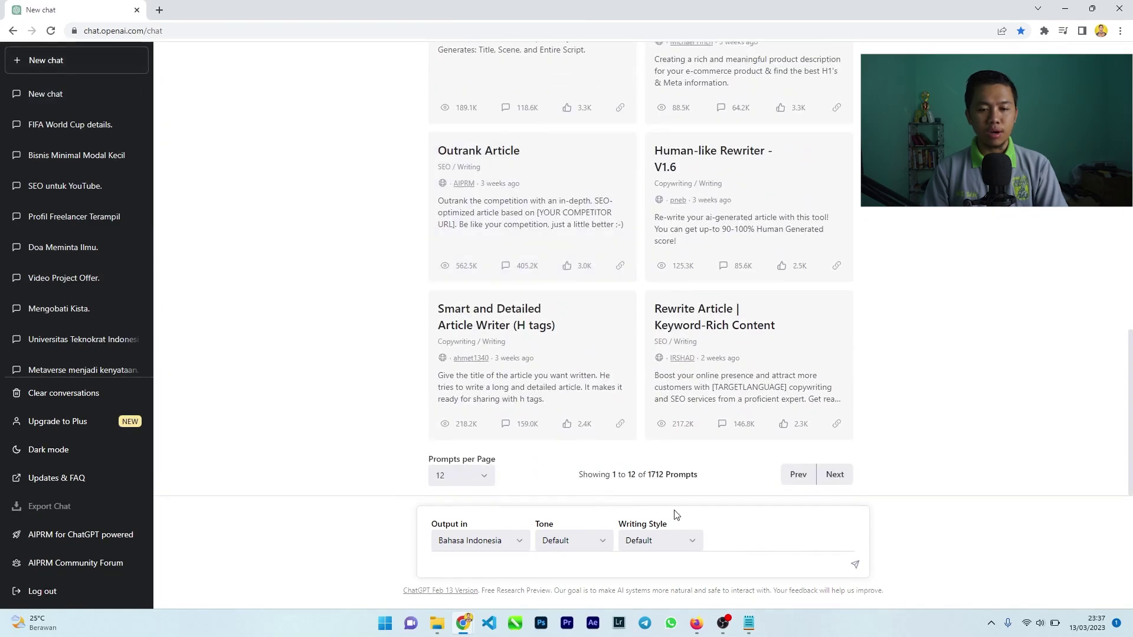
left_click(498, 567)
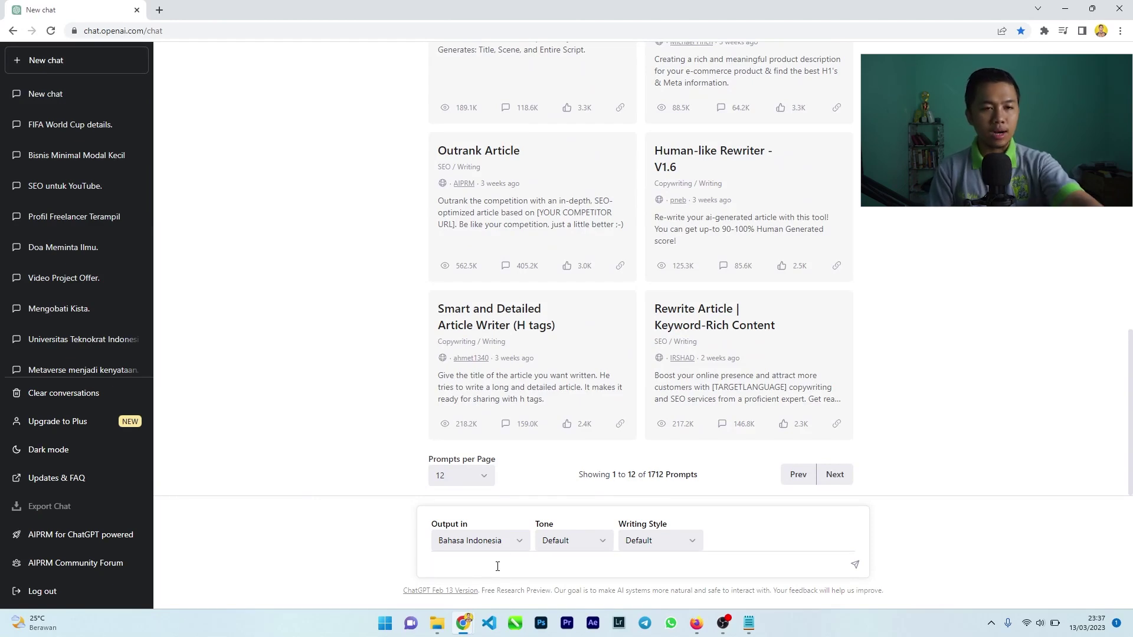
left_click_drag(101, 278, 114, 305)
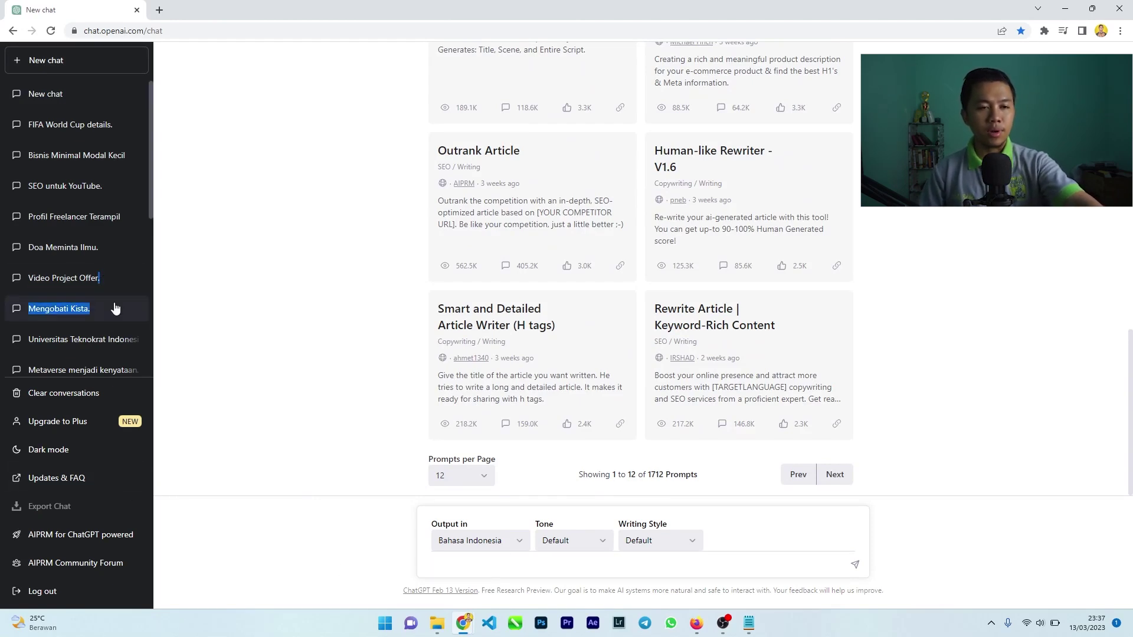
left_click(205, 149)
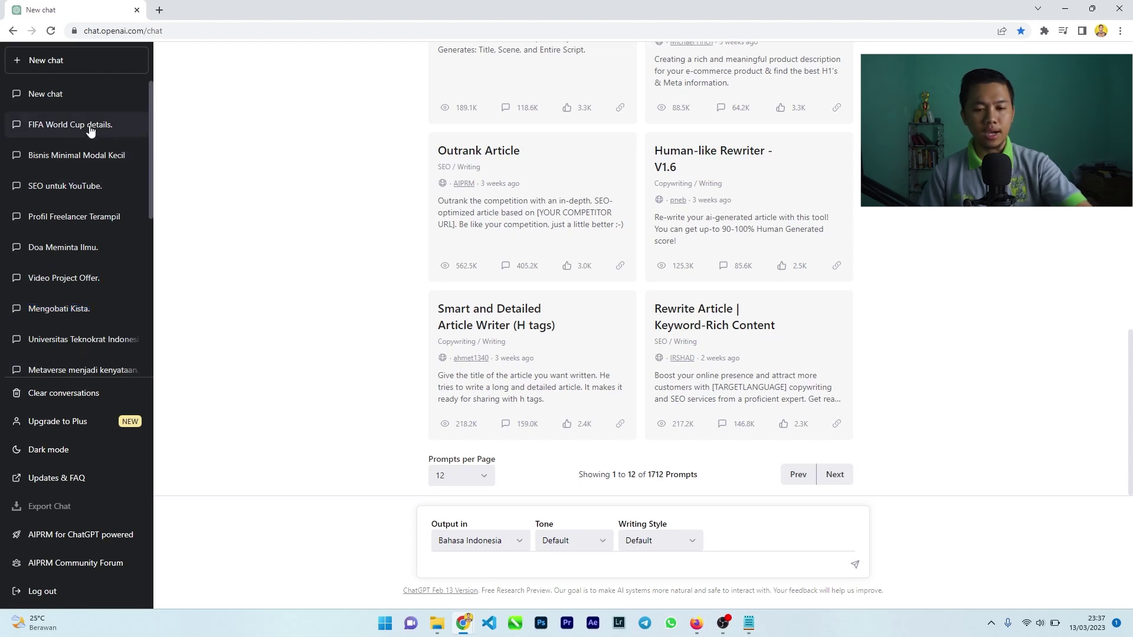
left_click(483, 567)
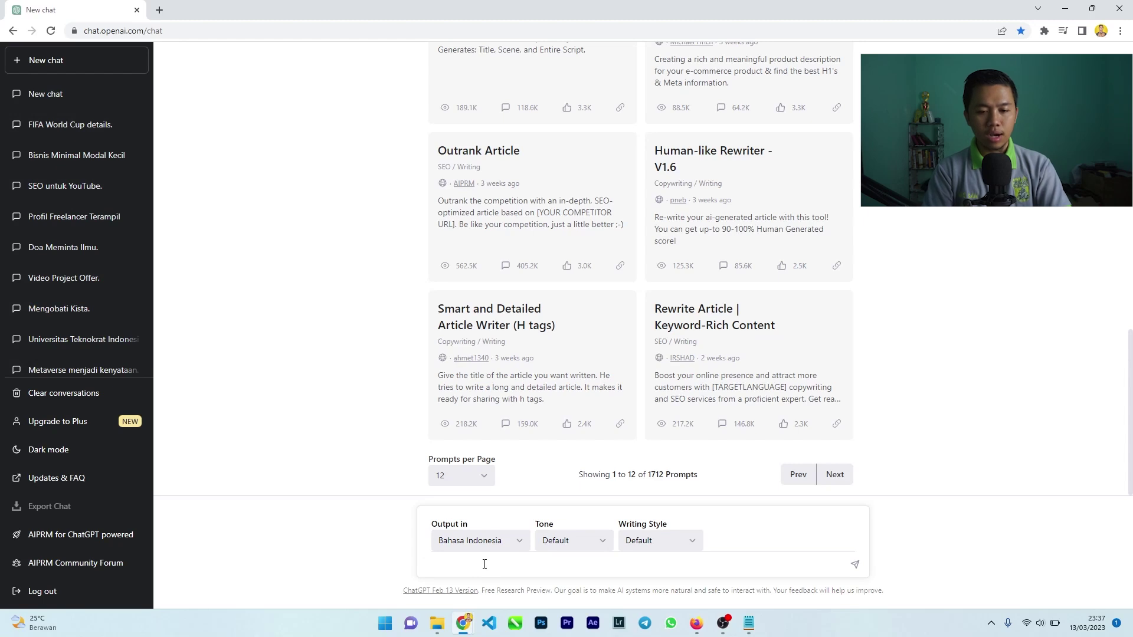
type("cara agar produkti")
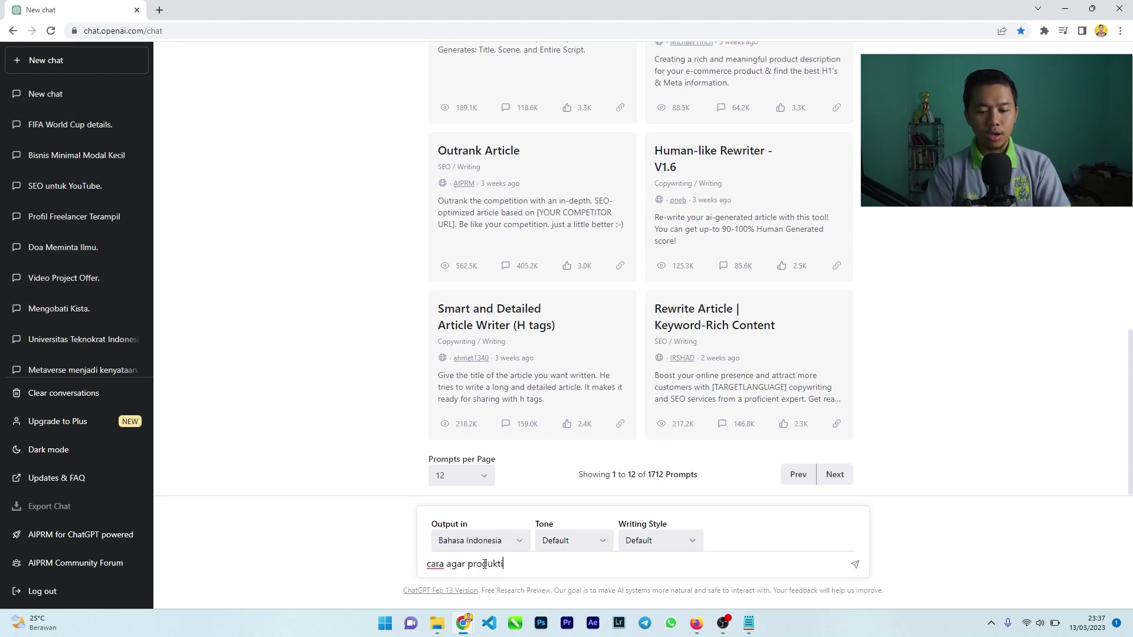
type("f di 2023")
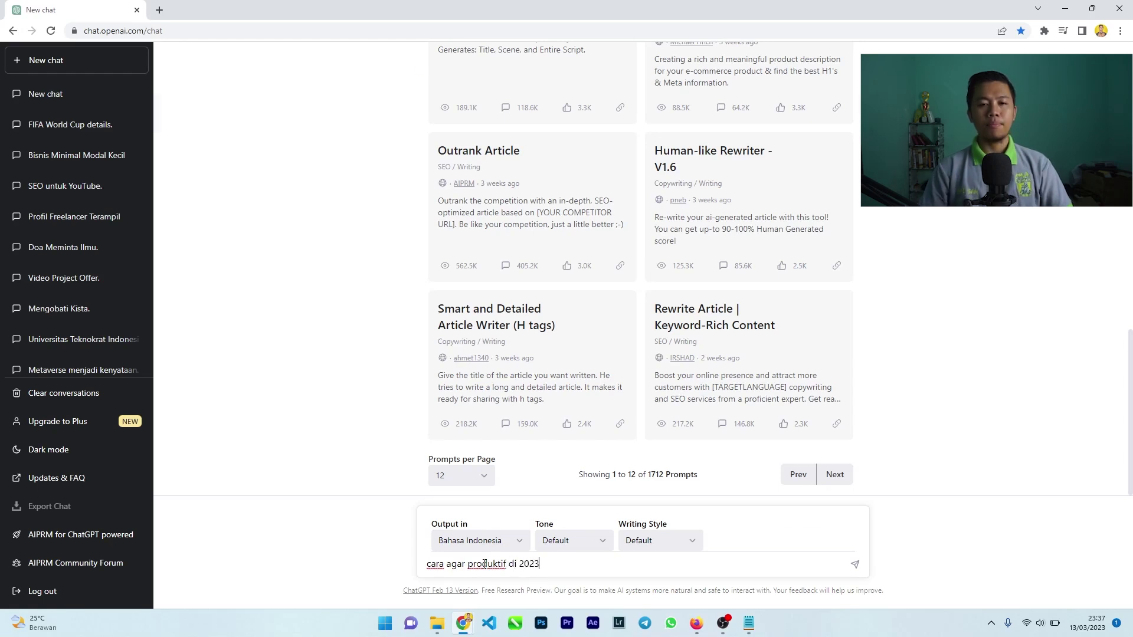
key("Return")
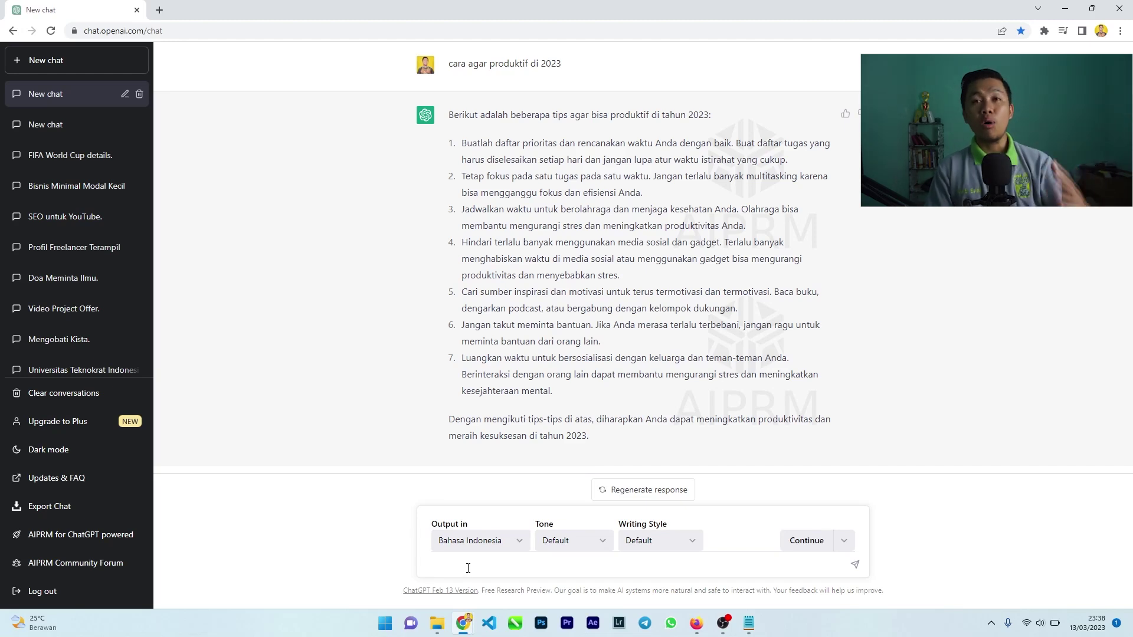
left_click(471, 566)
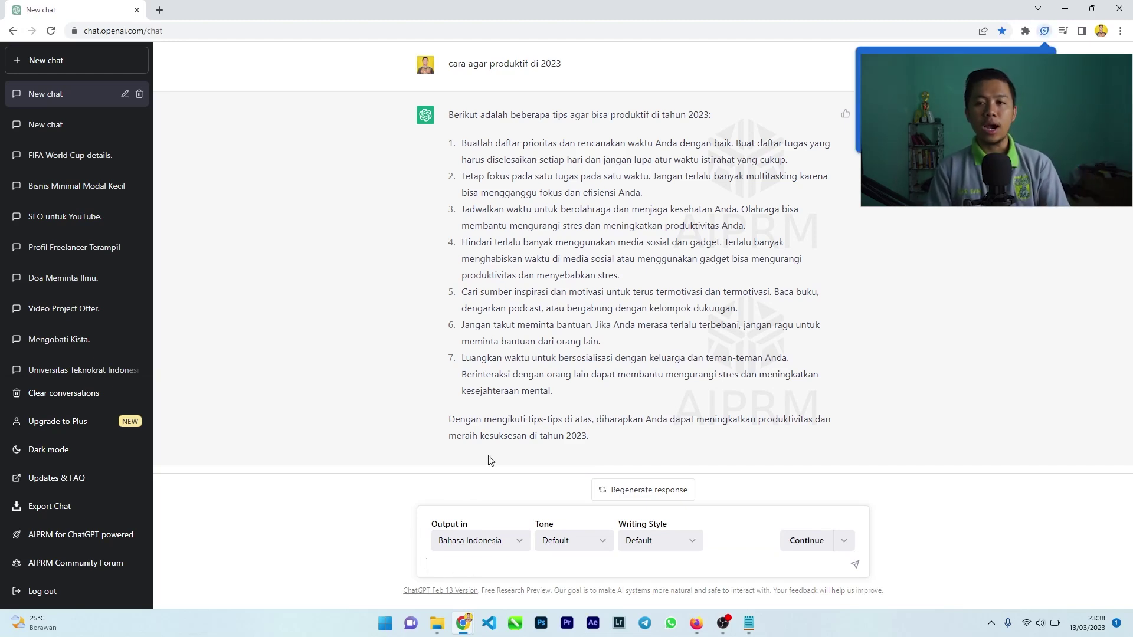